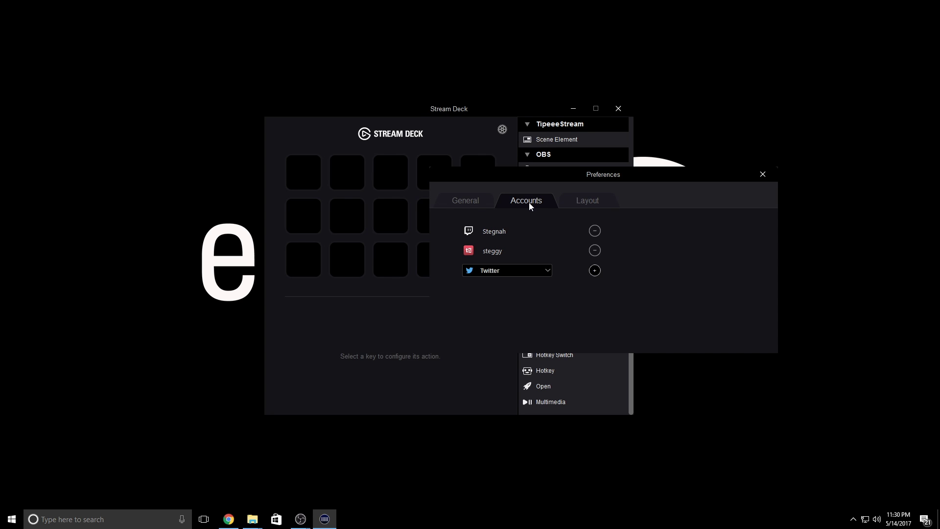
- Add a new Twitter account in Preferences and authorize it by submitting the sign-in
{"action": "left_click", "coordinate": [594, 271]}
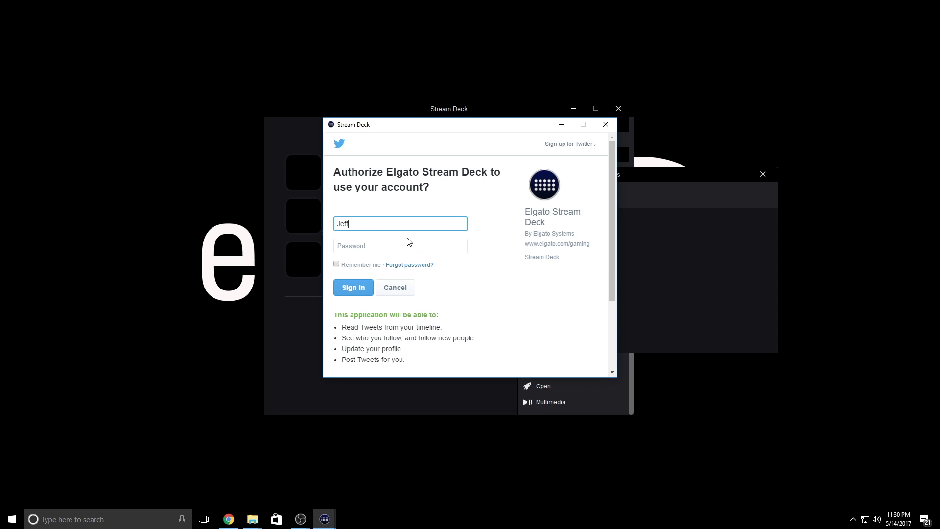
{"action": "key", "text": "Return"}
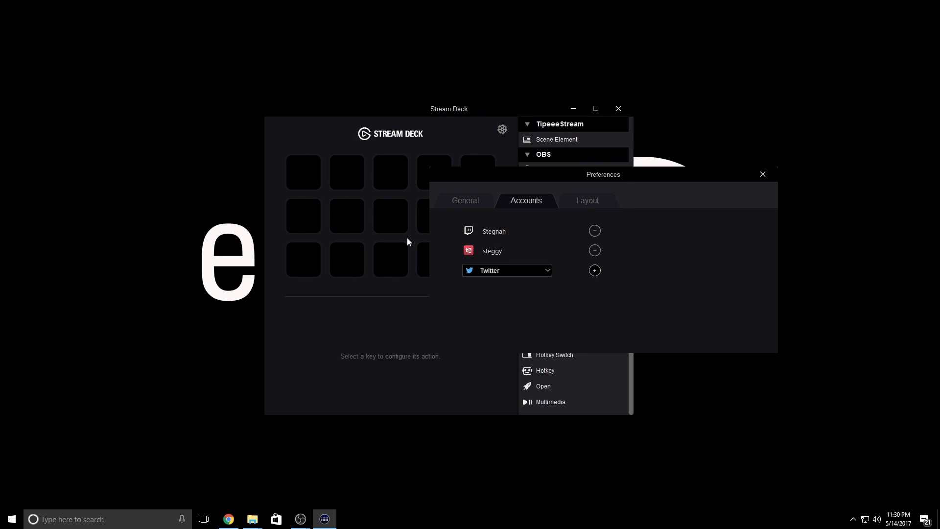
- Close Preferences and drop the Tweet action onto the middle-row key
{"action": "left_click", "coordinate": [762, 175]}
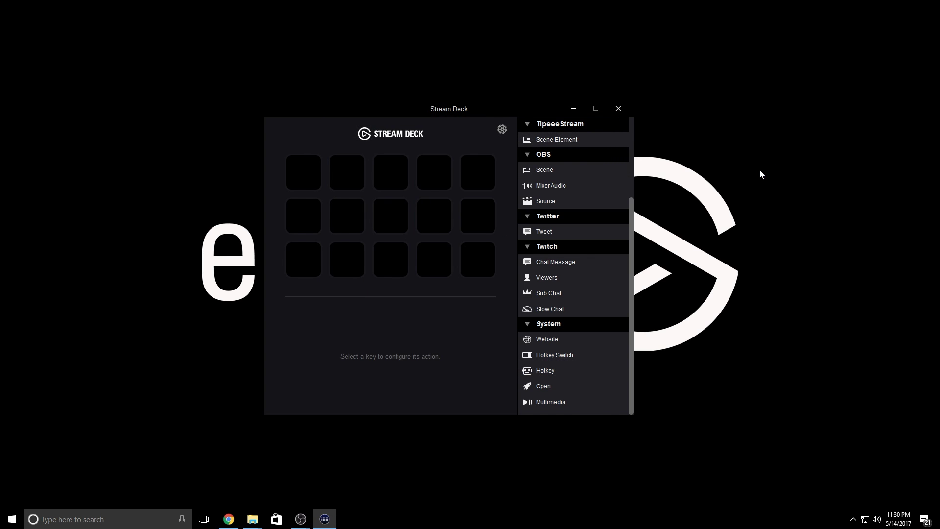
{"action": "left_click_drag", "start_coordinate": [575, 232], "coordinate": [402, 224]}
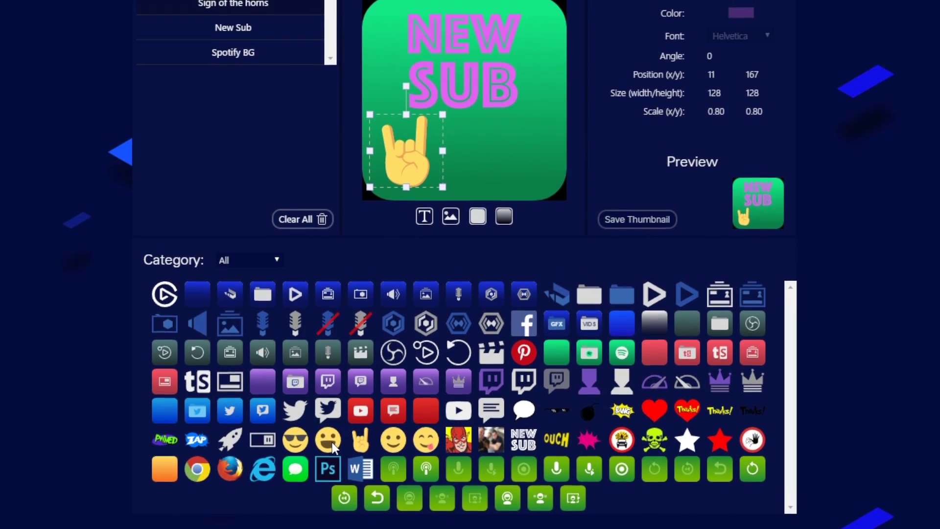
- Add the laughing emoji to the 'New Sub' icon and move it lower on the canvas
{"action": "left_click", "coordinate": [332, 442]}
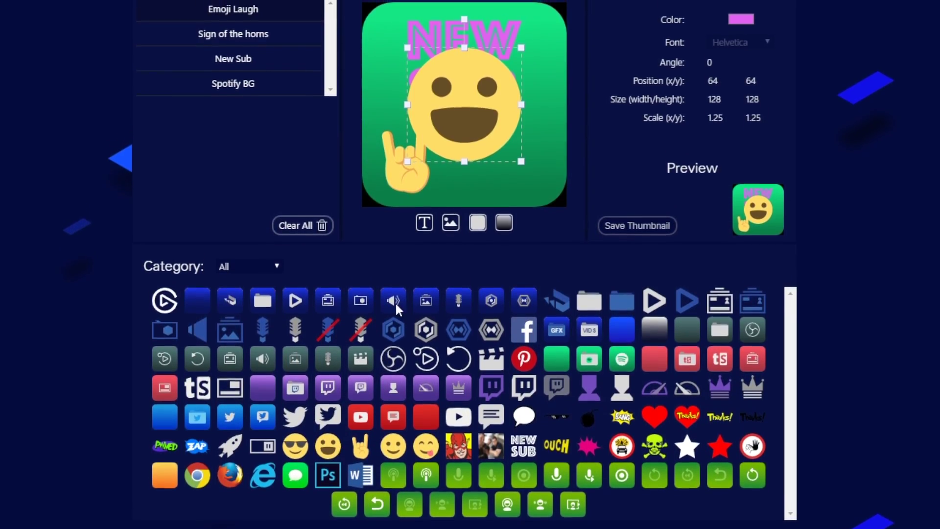
{"action": "scroll", "coordinate": [389, 326], "scroll_direction": "up", "scroll_amount": 1}
{"action": "left_click_drag", "start_coordinate": [446, 134], "coordinate": [453, 167]}
{"action": "scroll", "coordinate": [452, 167], "scroll_direction": "up", "scroll_amount": 2}
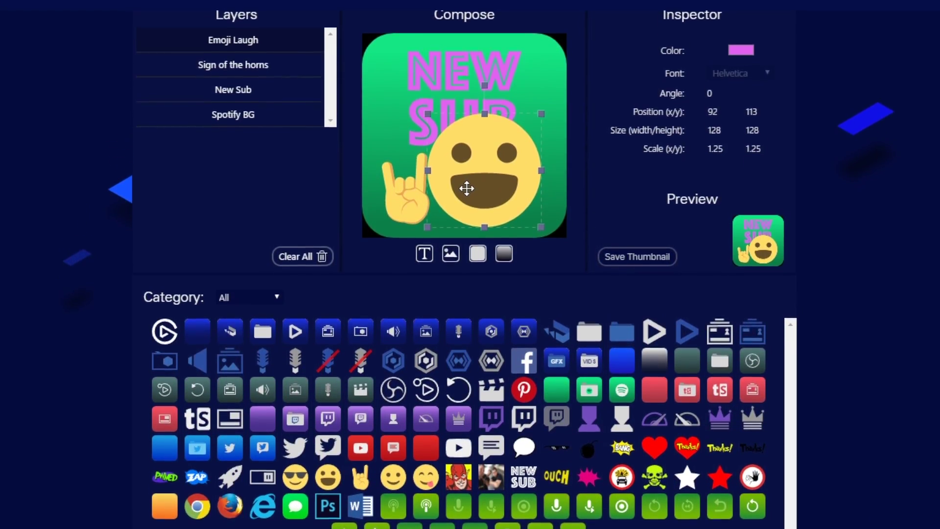
{"action": "left_click_drag", "start_coordinate": [417, 124], "coordinate": [464, 165]}
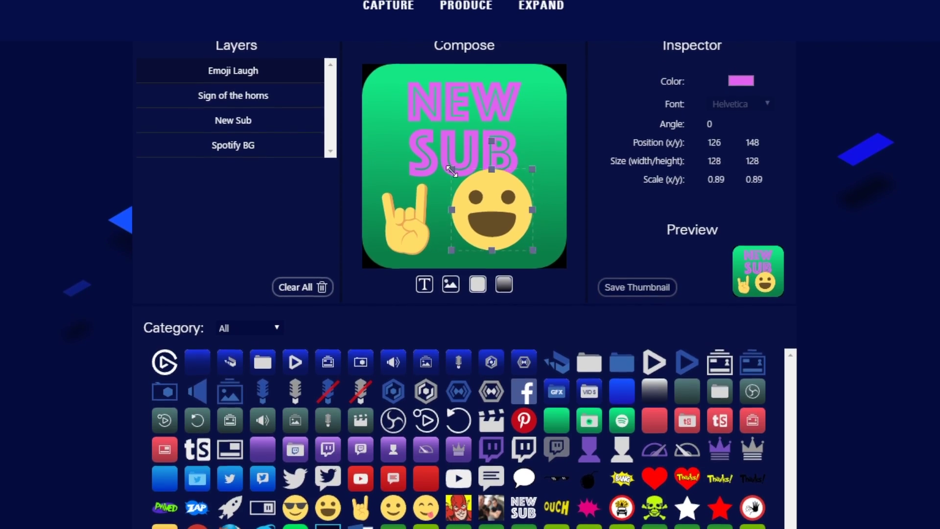